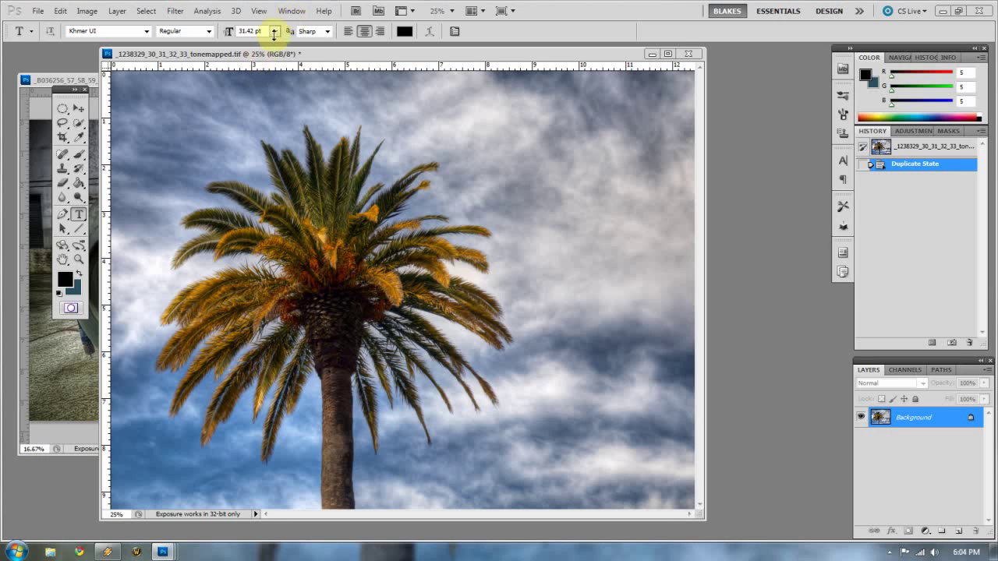
Step: Dock the Actions panel in the right-hand panel dock and expand it
click(287, 11)
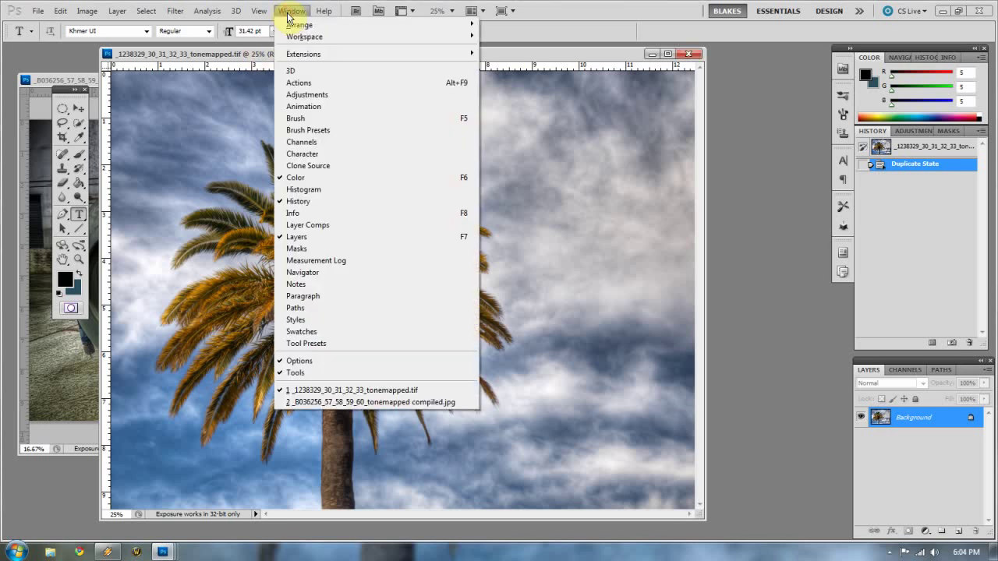
click(294, 84)
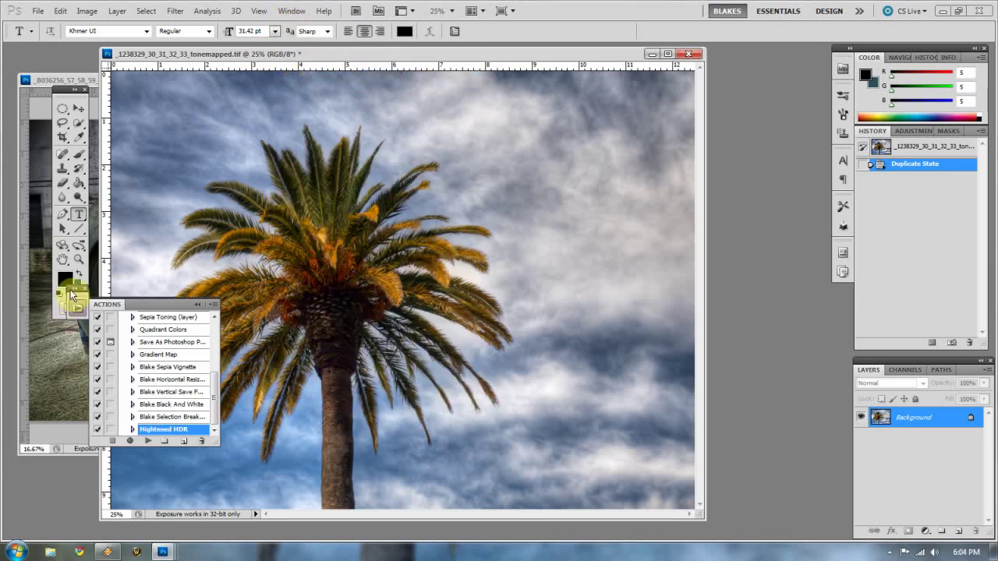
drag(72, 295, 842, 225)
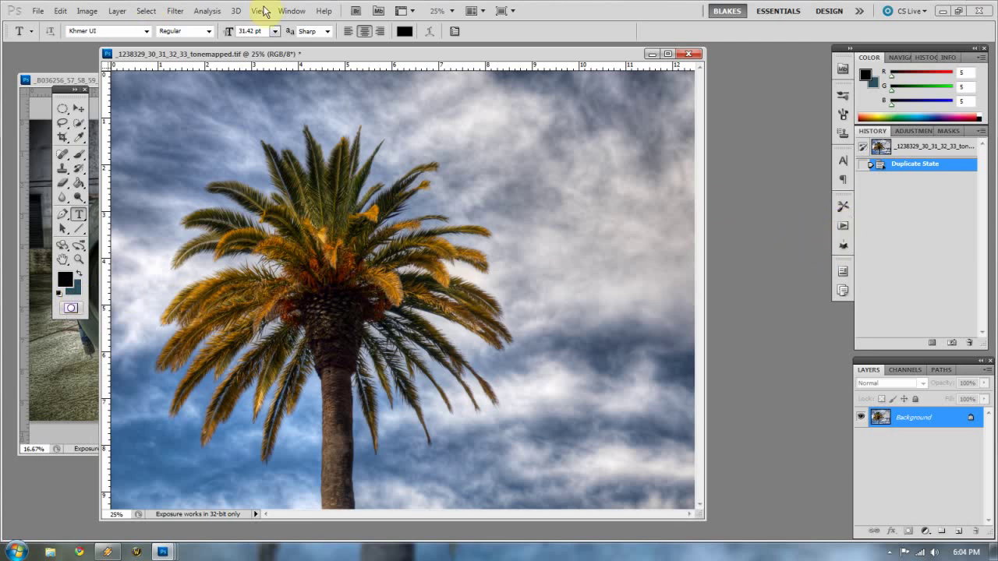
click(844, 226)
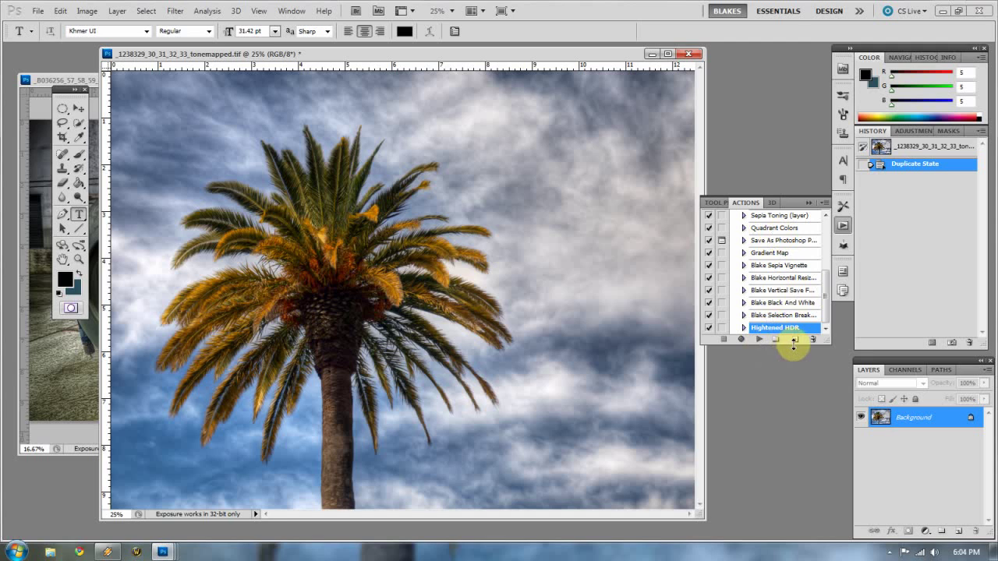
key(Return)
Step: Create a new action named 'Vignette' and start recording it
click(795, 341)
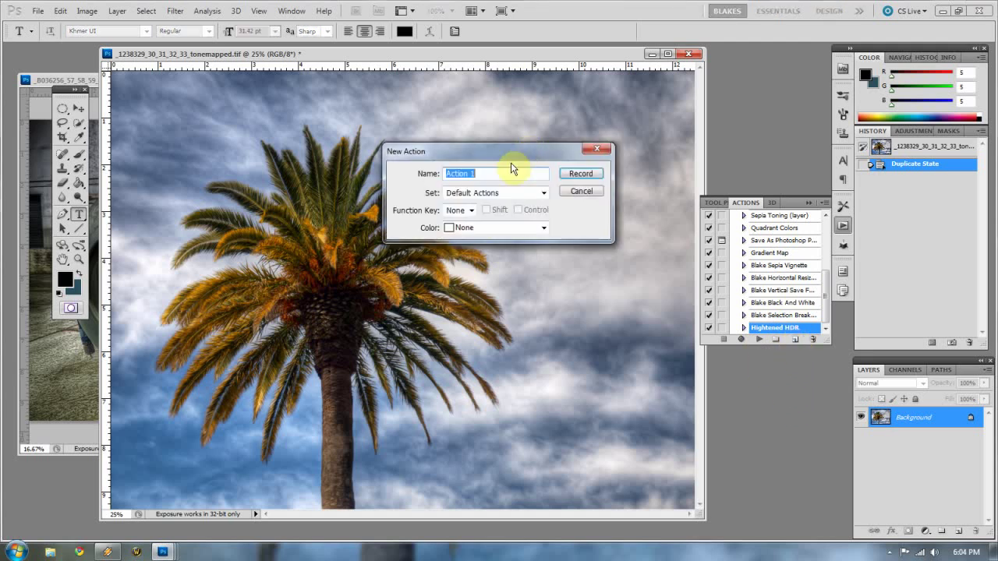
text(Vignette)
click(593, 177)
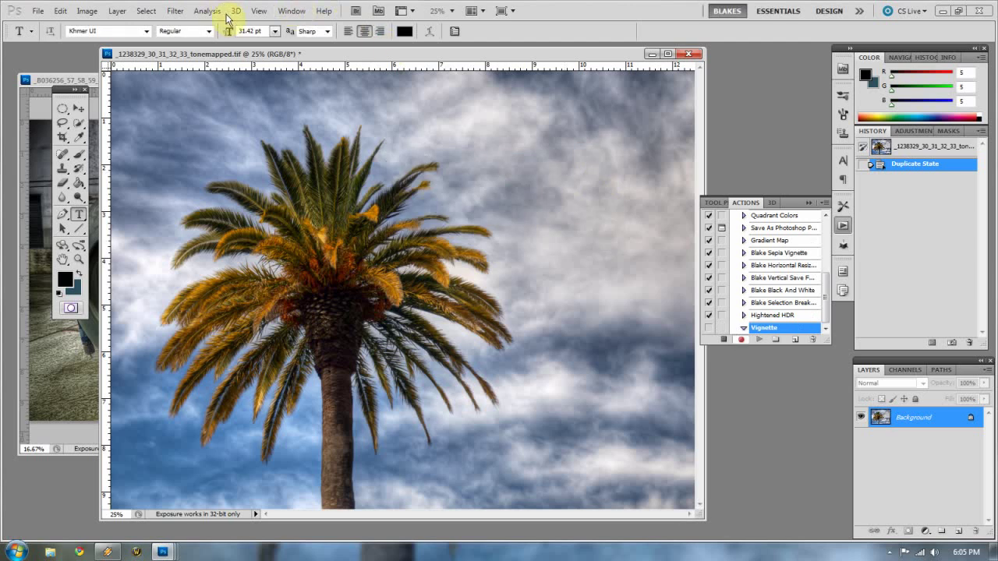
Step: Apply a Lens Correction vignette of -100 to the palm tree photo, then stop recording
click(178, 14)
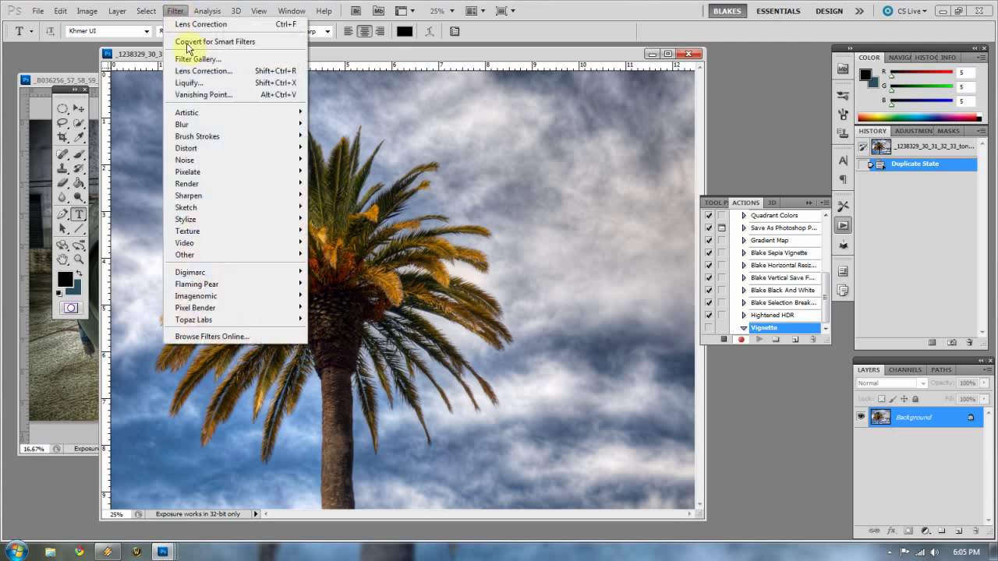
click(225, 71)
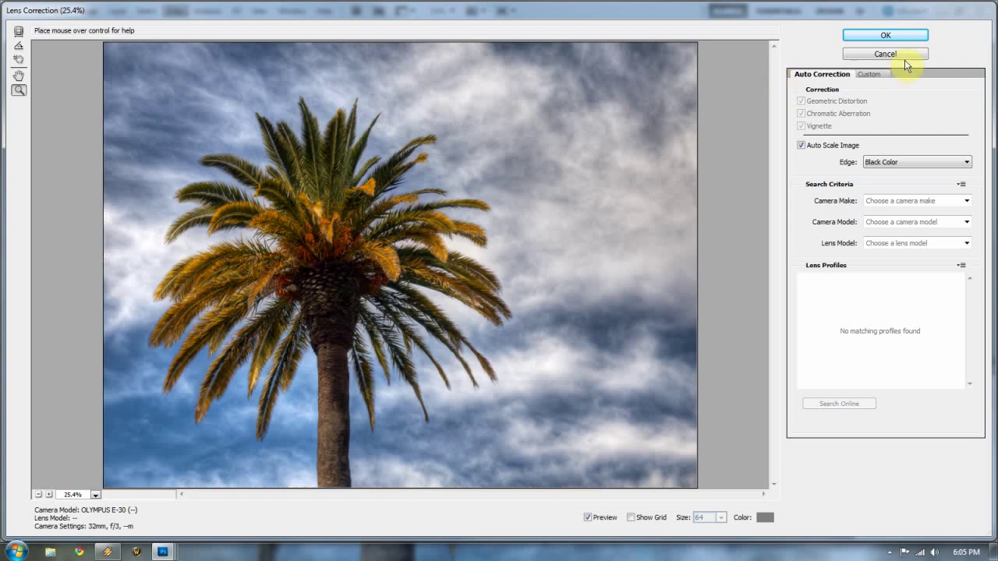
click(870, 74)
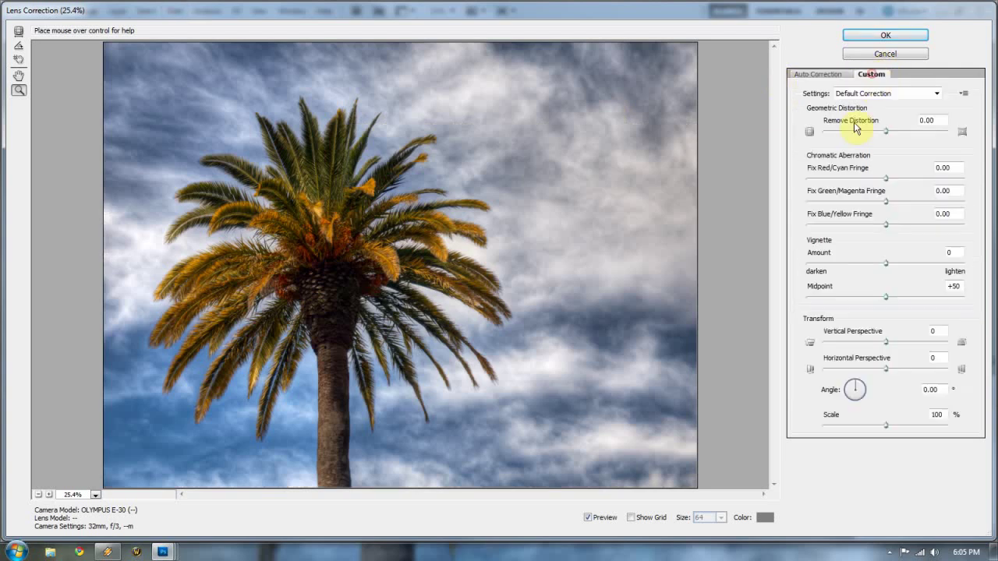
click(884, 263)
drag(808, 279, 807, 276)
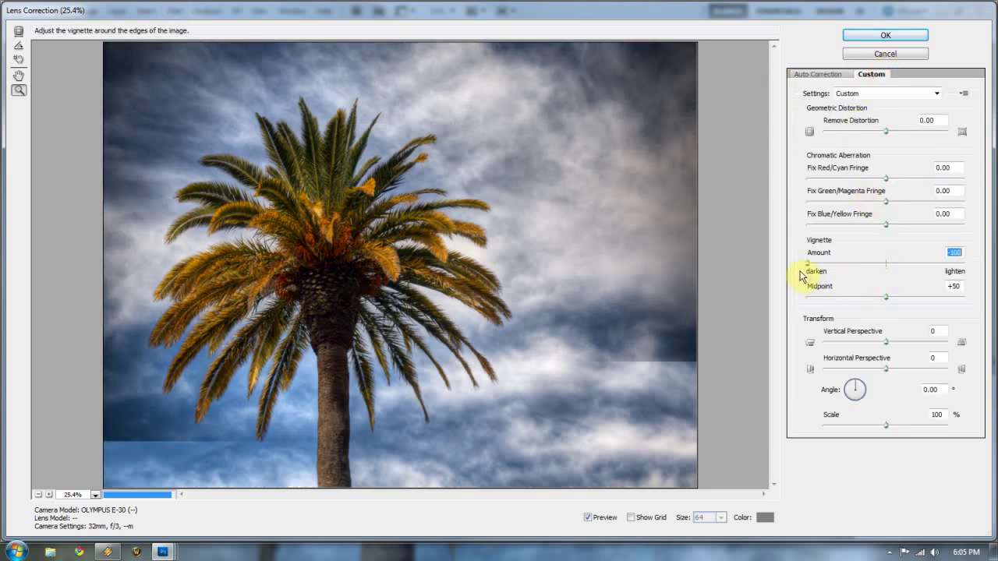
click(905, 39)
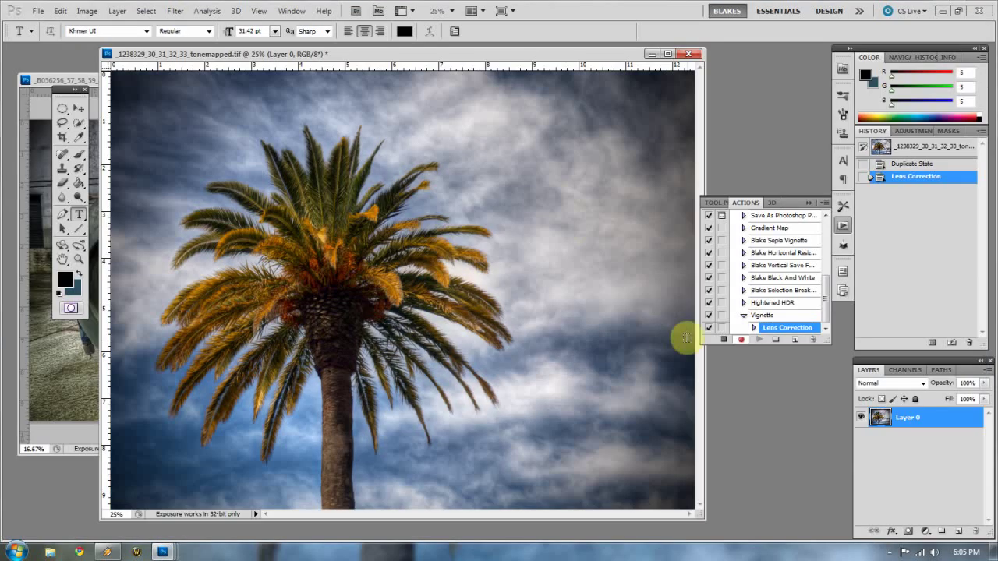
click(724, 339)
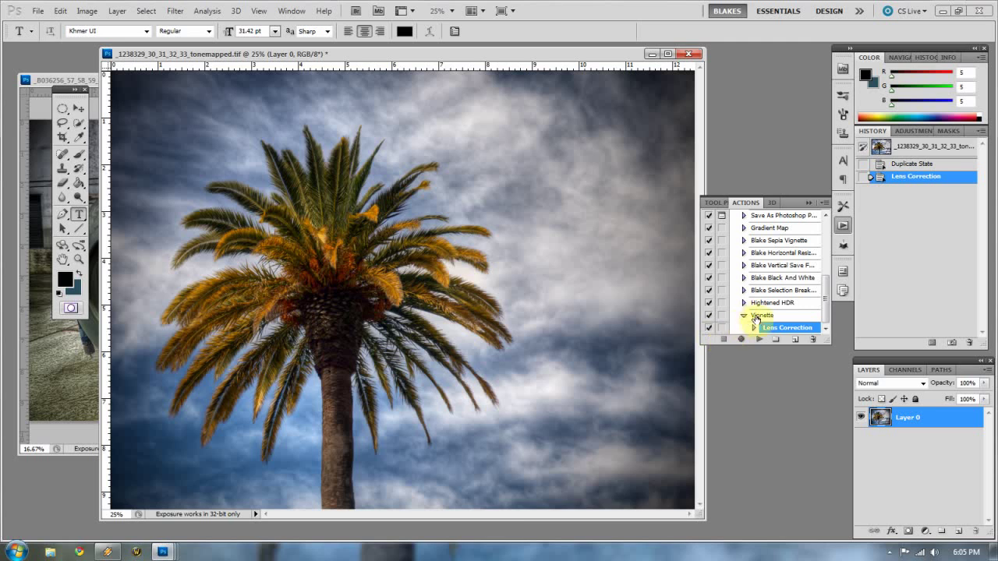
Step: Bring the tanks photo forward and play the Vignette action on it
click(75, 406)
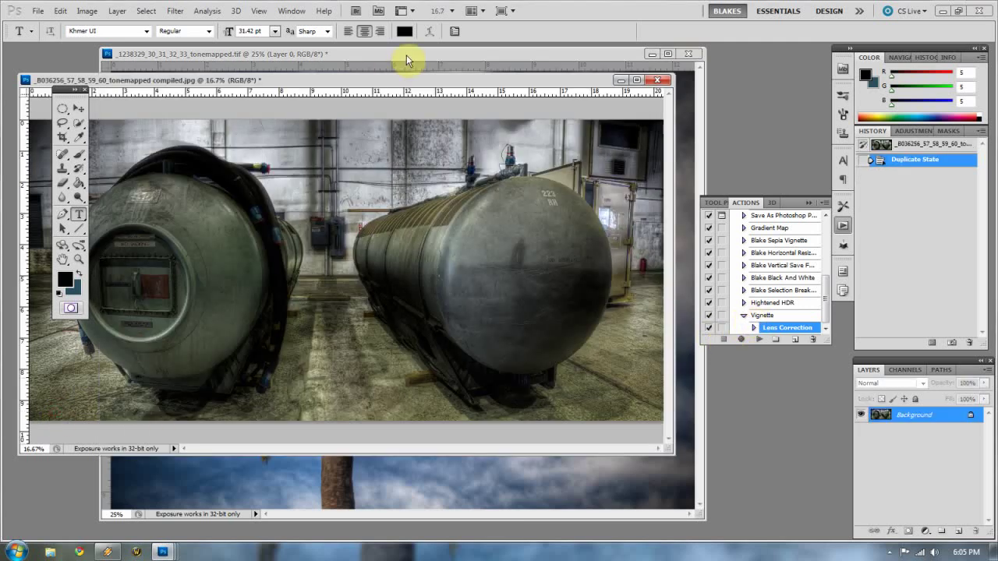
drag(407, 72, 478, 73)
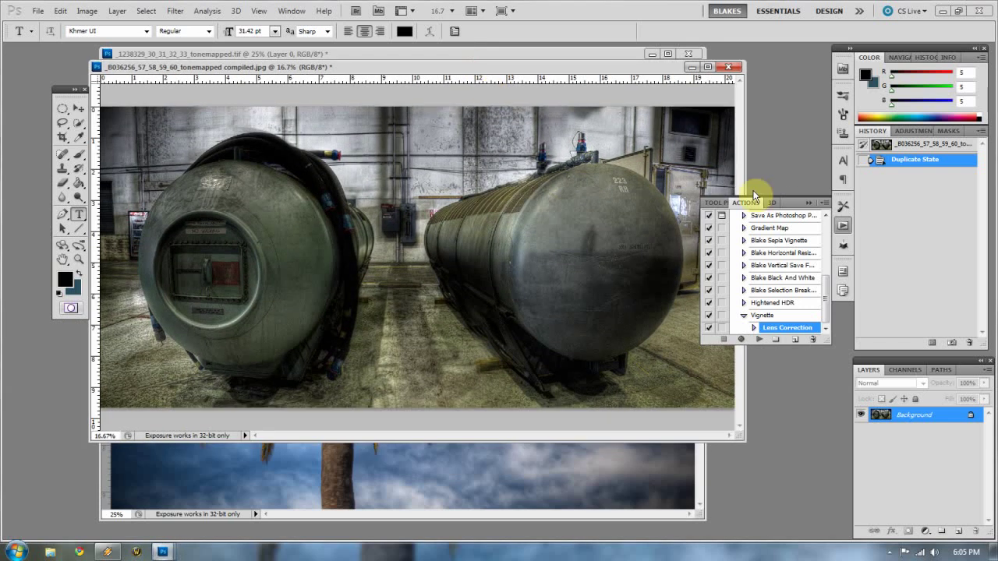
click(758, 315)
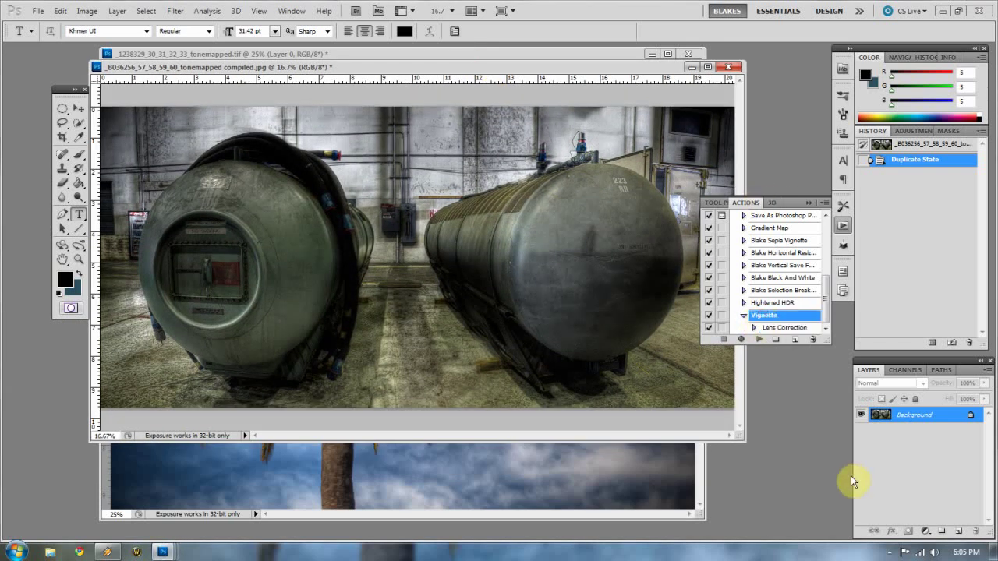
click(757, 340)
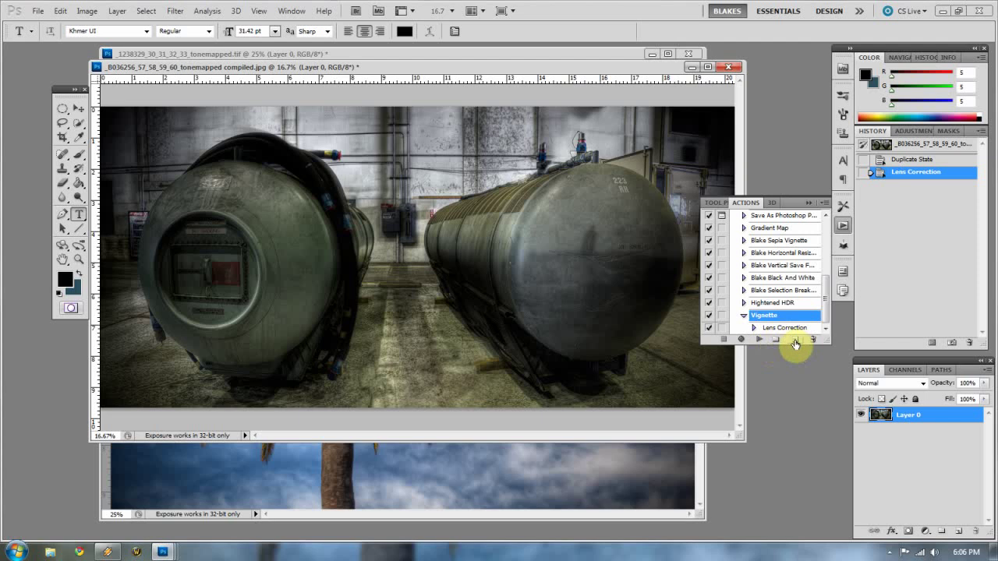
Step: Create a new action named 'Curves Levels' and start recording it
click(796, 341)
text(C)
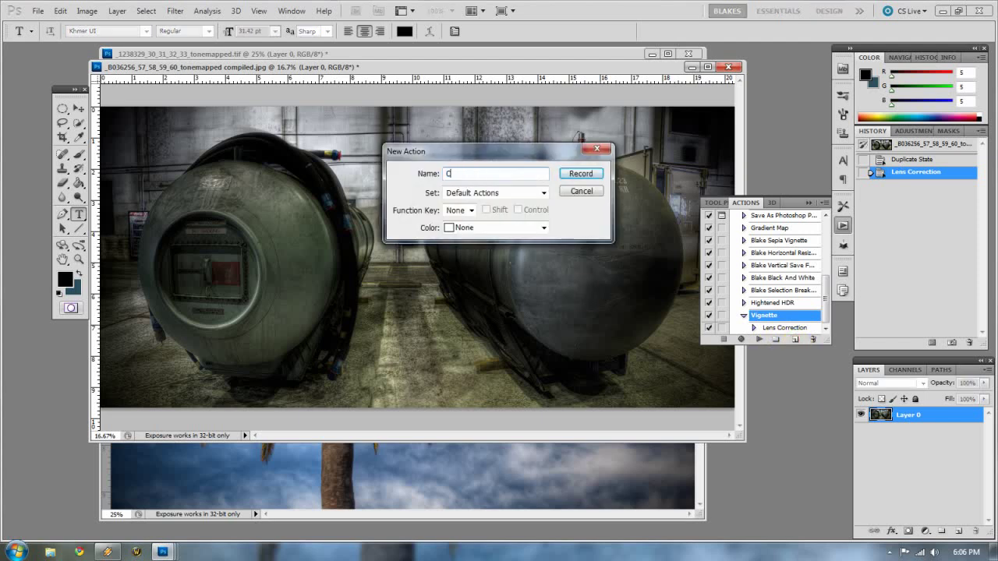
text(urves Levels)
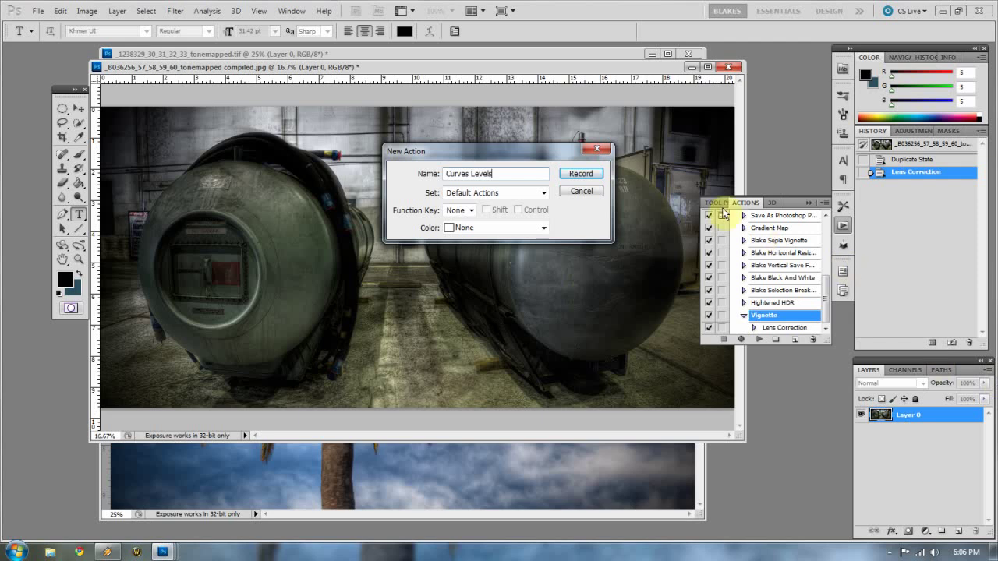
click(583, 173)
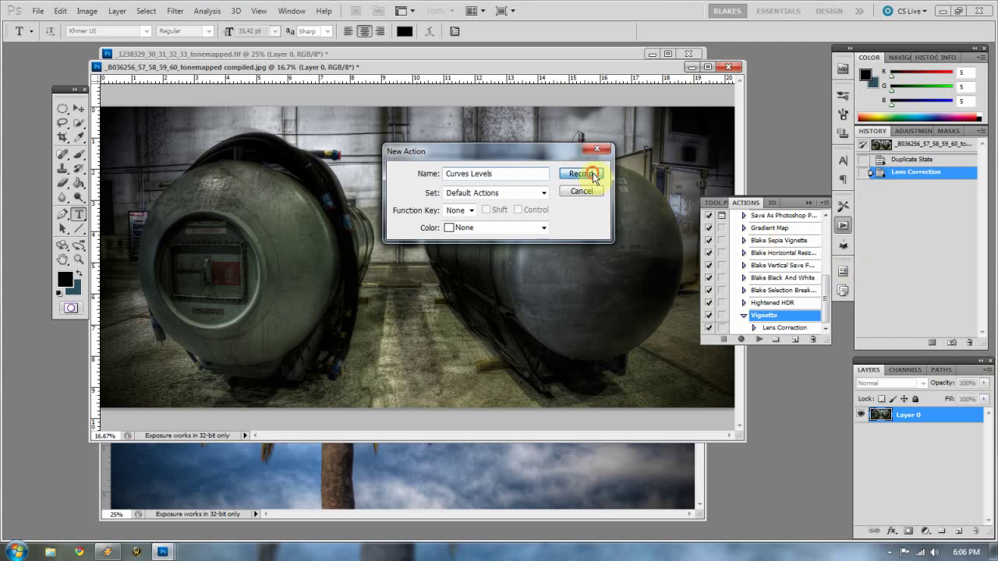
Step: Add a Curves adjustment layer with a raised shadow point and a highlight point
click(924, 531)
click(904, 348)
click(906, 255)
drag(905, 255, 904, 253)
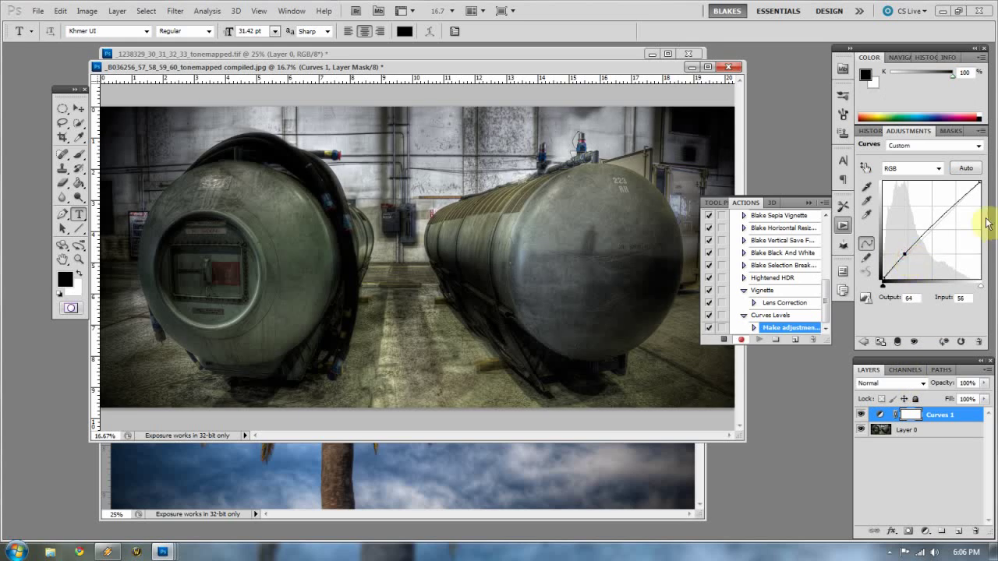
drag(962, 207, 958, 207)
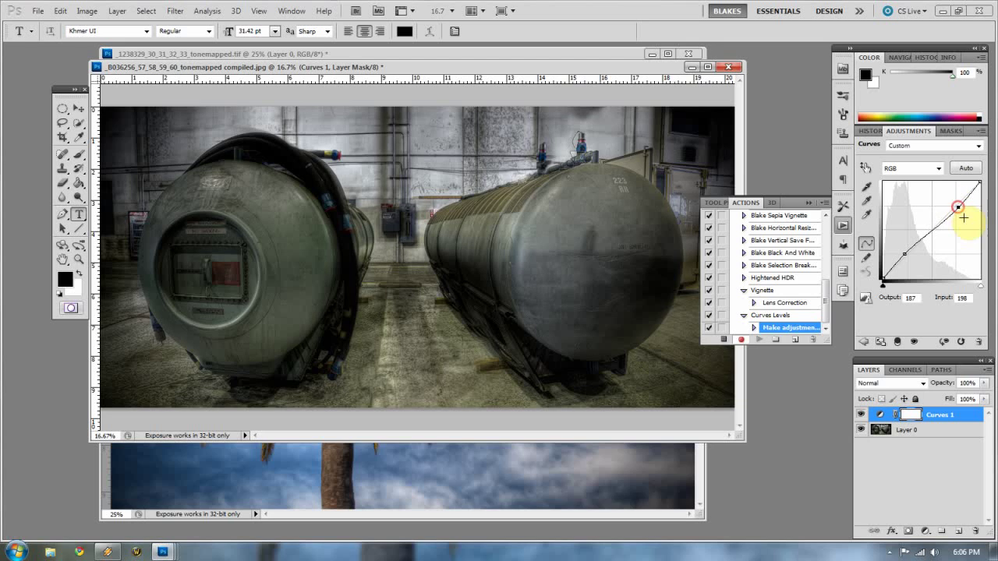
Step: Add a Levels adjustment layer with the midtone set to 0.92
click(924, 532)
click(903, 331)
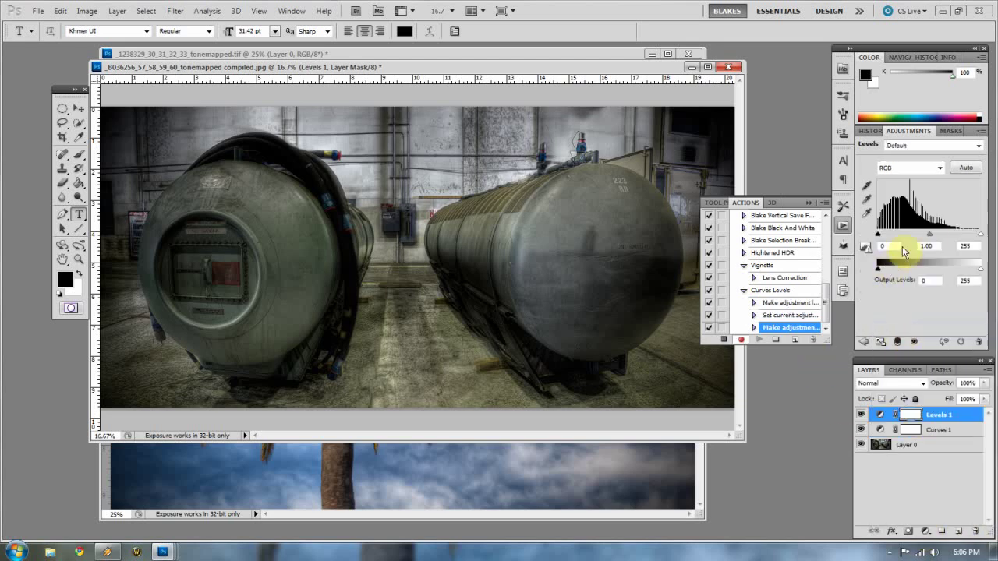
drag(928, 236, 931, 237)
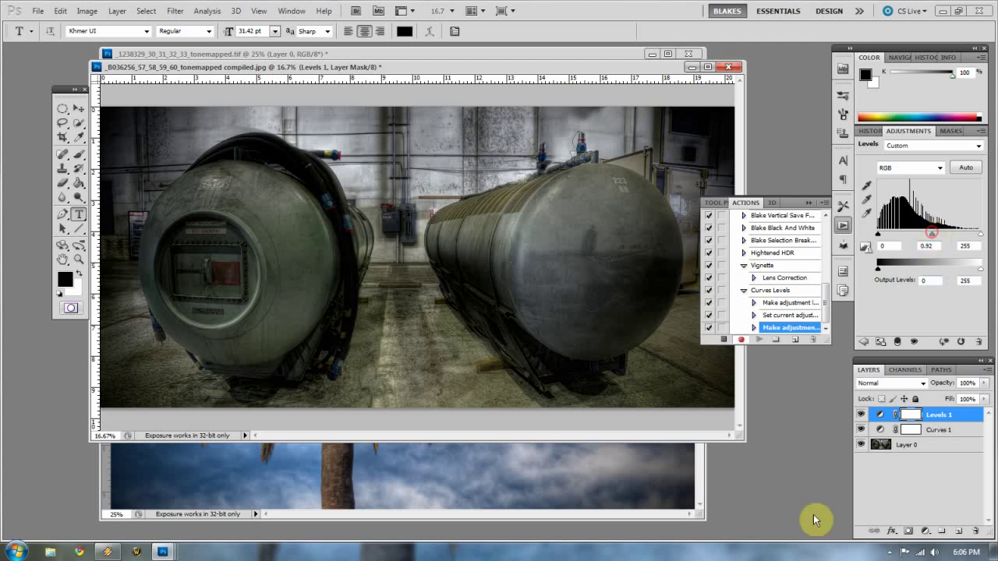
Step: Stop recording, play Curves Levels on the palm tree photo, and dock the Tools panel left
click(724, 339)
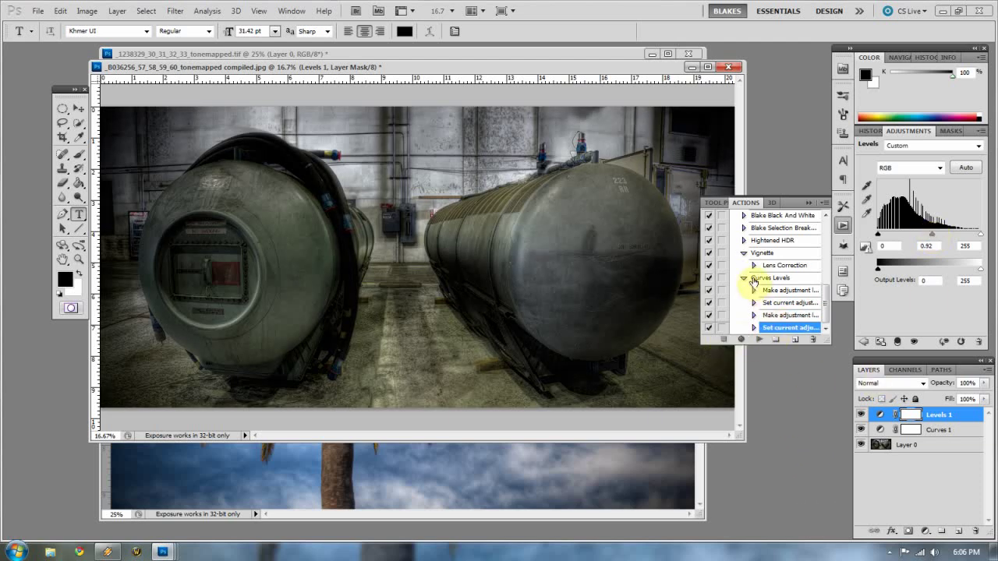
click(588, 472)
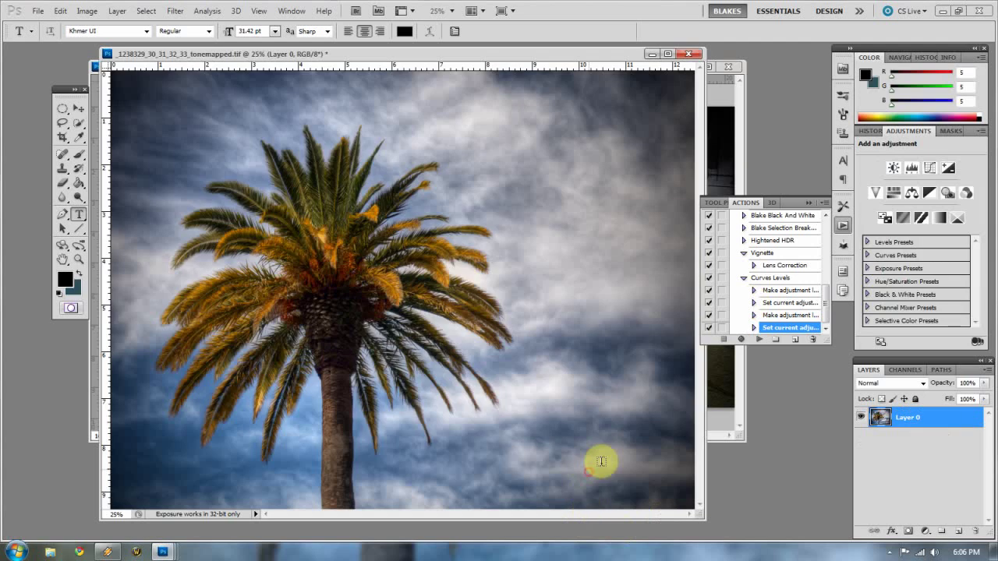
click(770, 278)
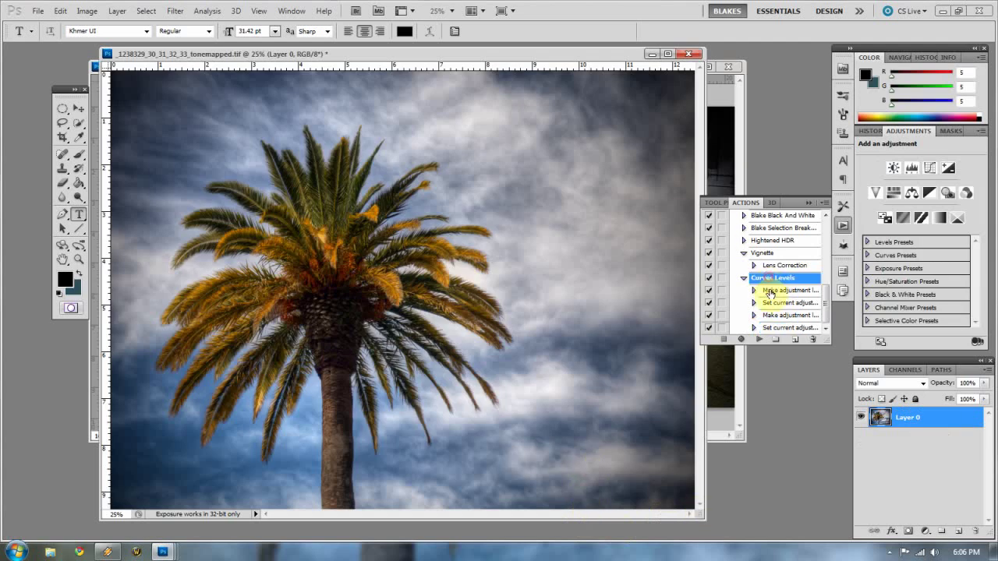
click(761, 343)
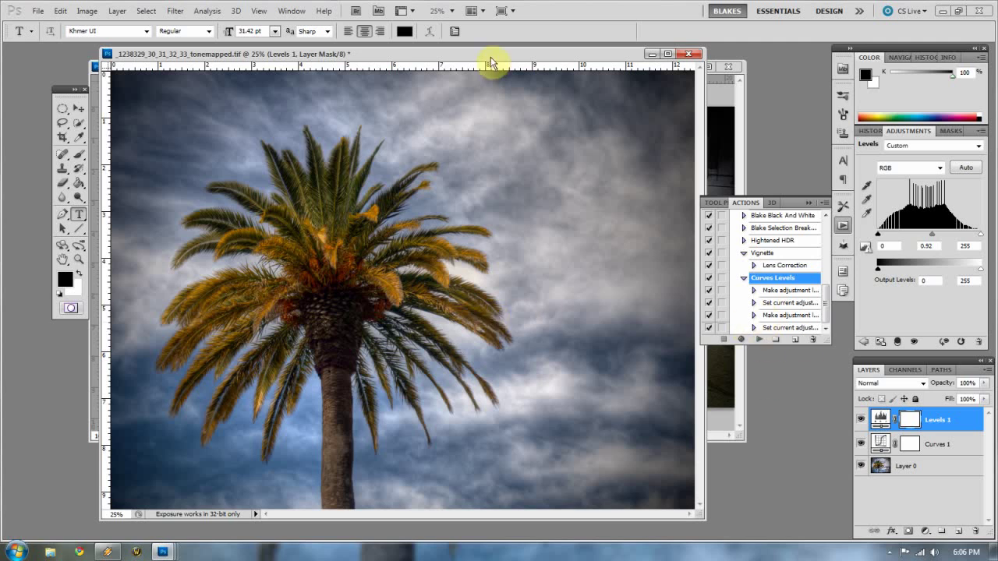
drag(69, 90, 19, 51)
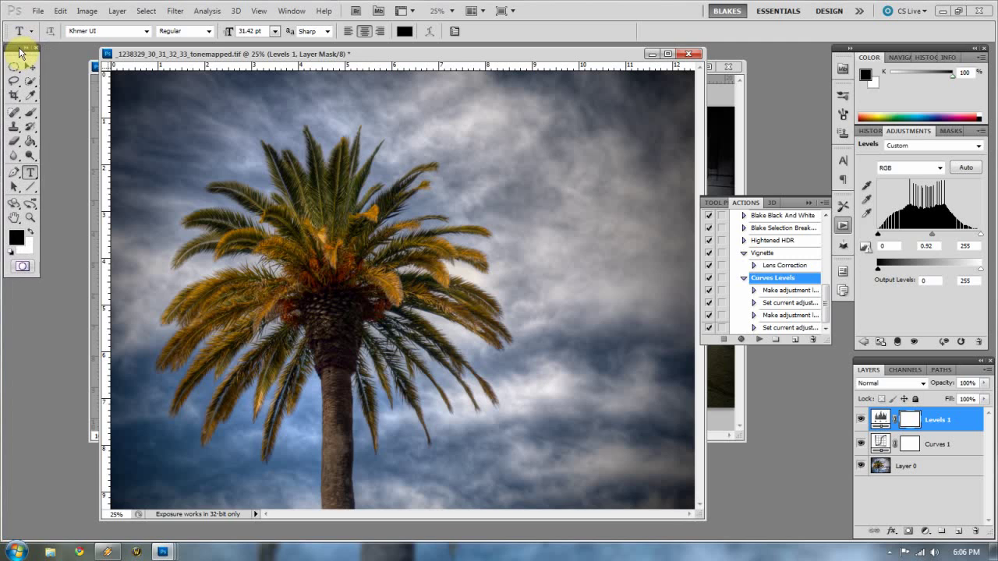